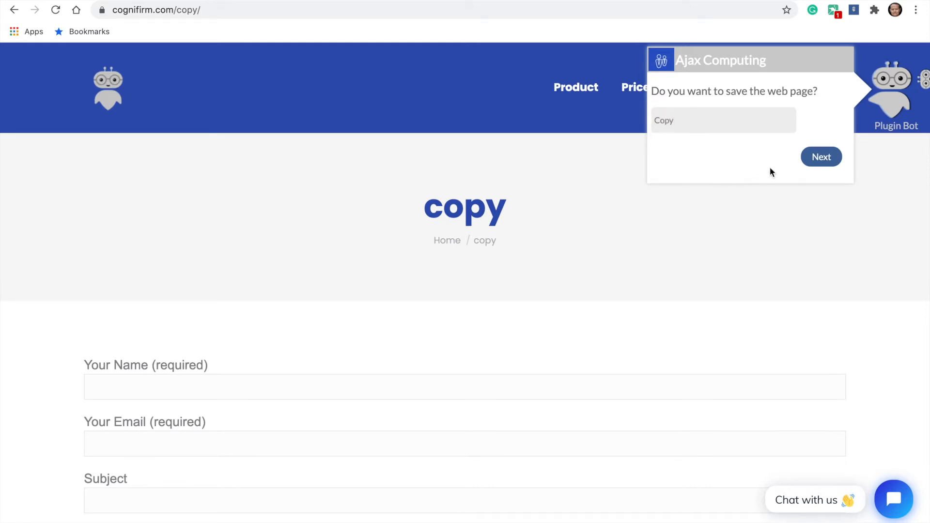
Accept the page name Copy and pick the form's name and email fields as inputs with the aliases Name and Email
{"action": "left_click", "coordinate": [821, 156]}
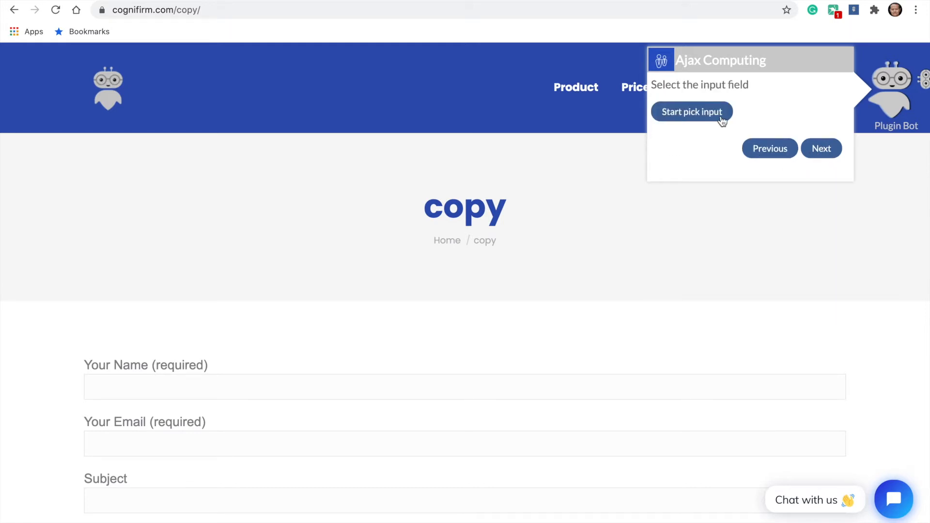
{"action": "left_click", "coordinate": [695, 113]}
{"action": "scroll", "coordinate": [561, 228], "scroll_direction": "down", "scroll_amount": 3}
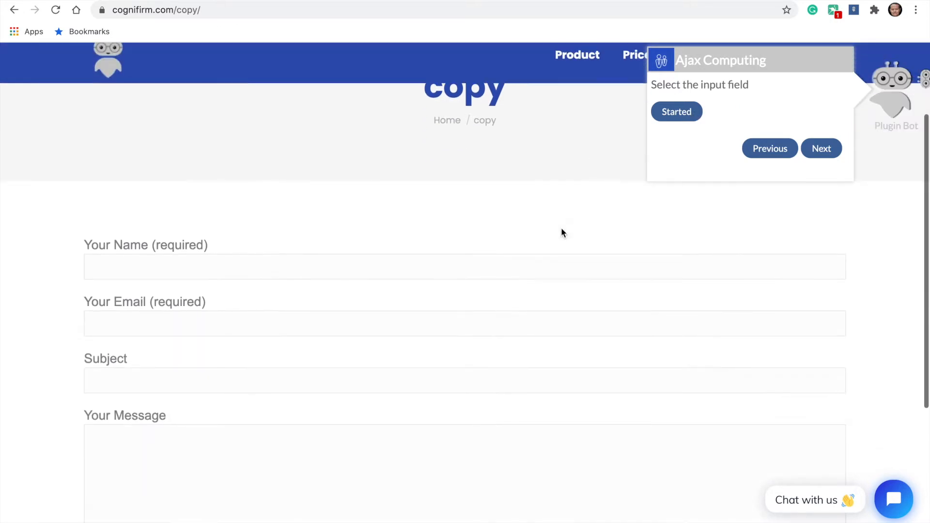
{"action": "left_click", "coordinate": [133, 269]}
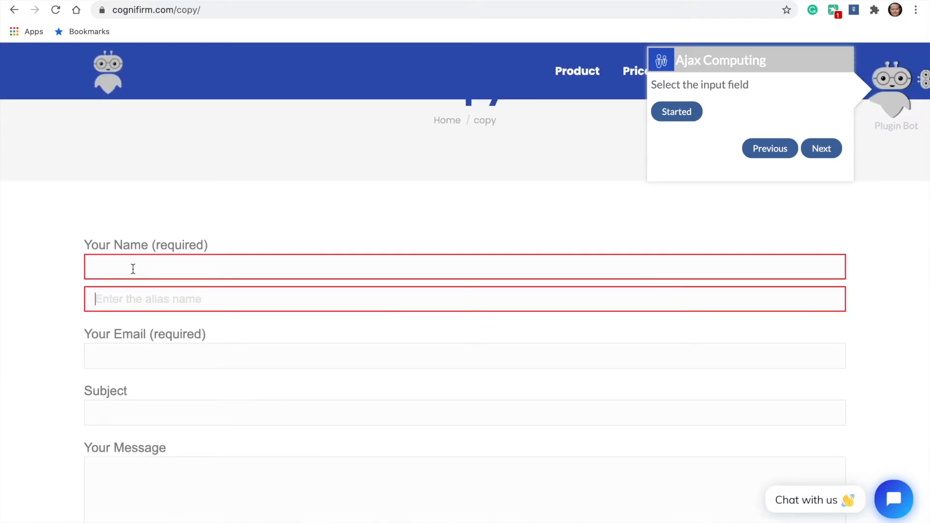
{"action": "type", "text": "Name"}
{"action": "left_click", "coordinate": [116, 358]}
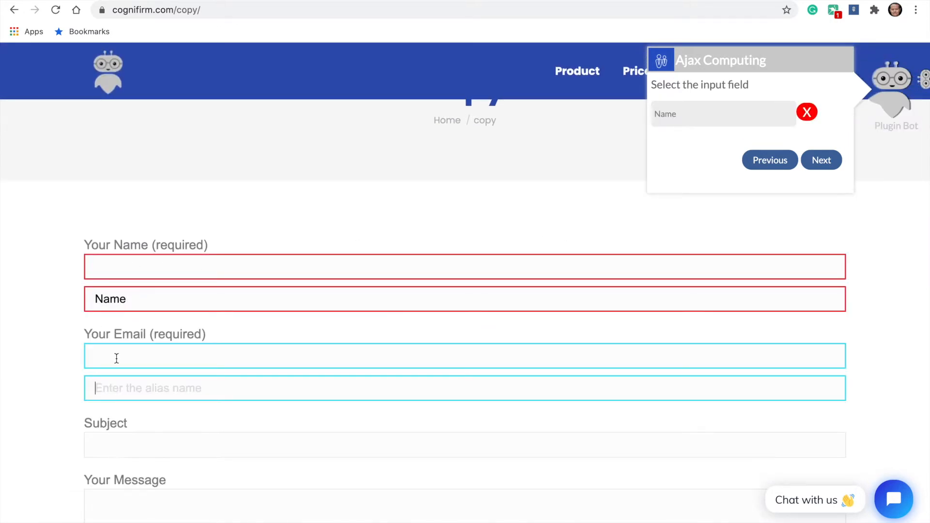
{"action": "type", "text": "Email"}
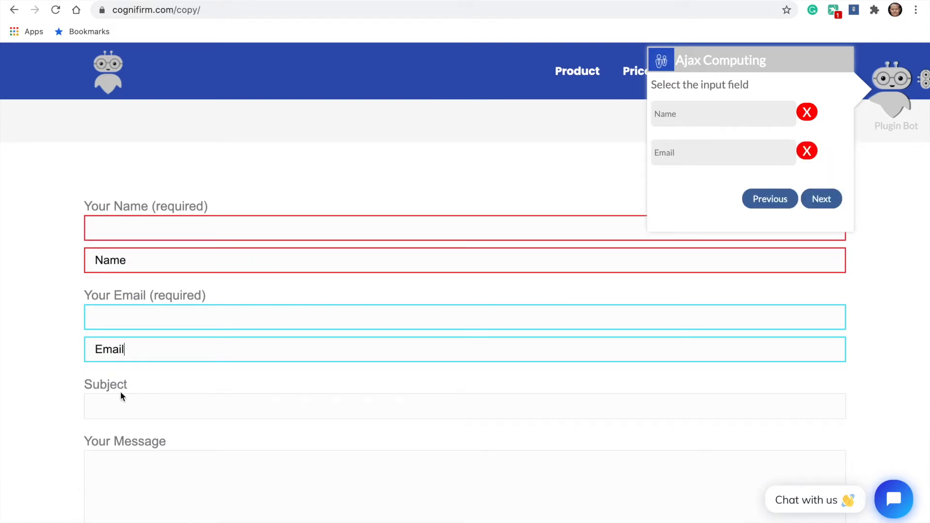
Add the subject and message fields as inputs with the aliases Subject and Message, and finish the input field selection
{"action": "left_click", "coordinate": [117, 401]}
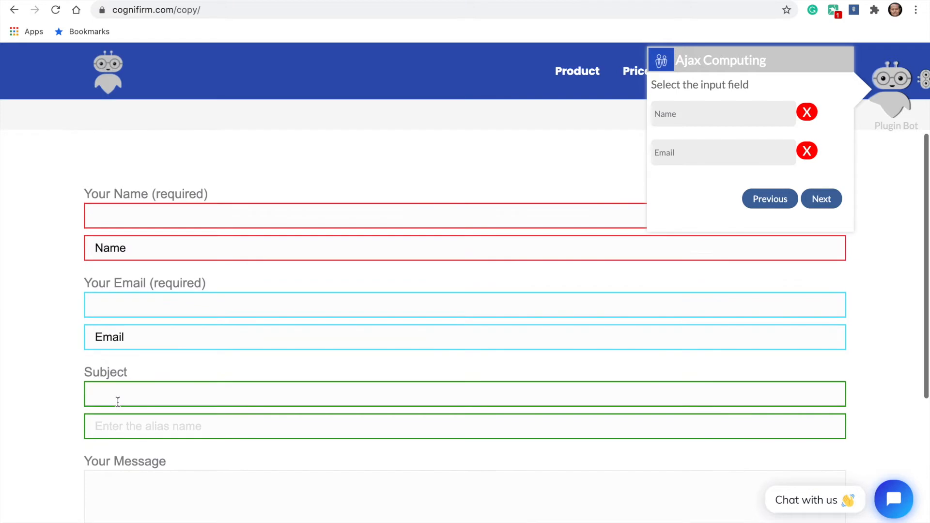
{"action": "type", "text": "Subject"}
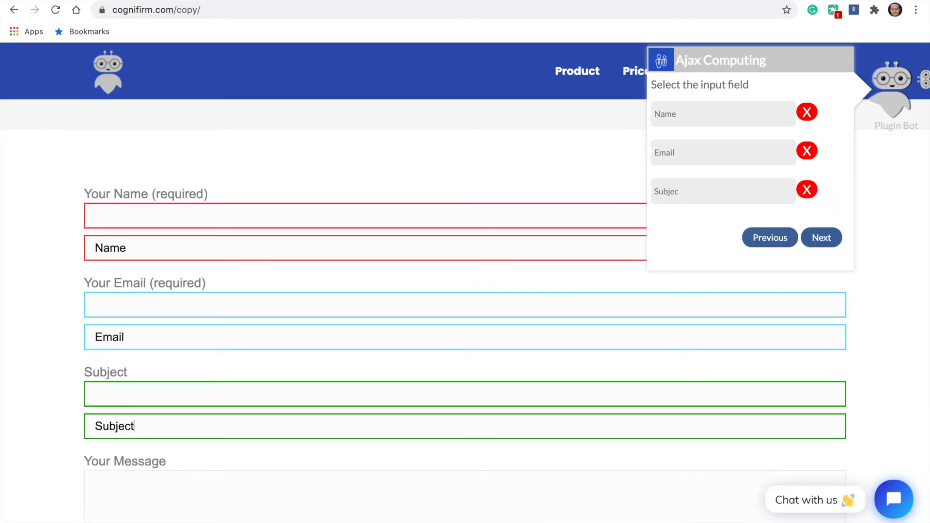
{"action": "scroll", "coordinate": [140, 420], "scroll_direction": "down", "scroll_amount": 3}
{"action": "left_click", "coordinate": [139, 420]}
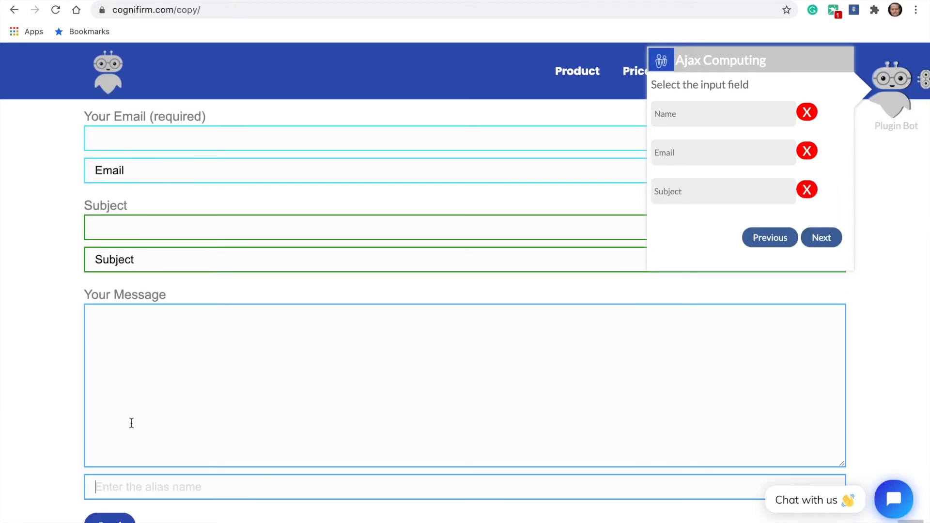
{"action": "type", "text": "Message"}
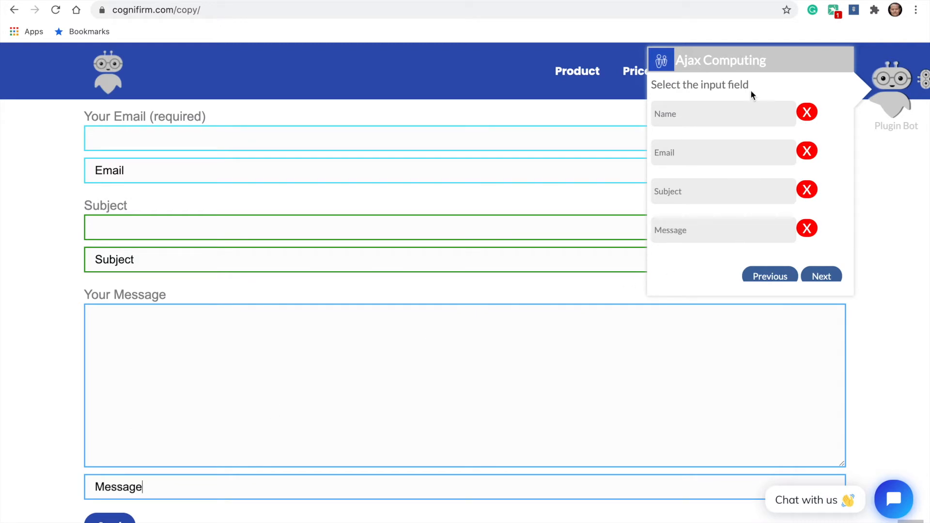
{"action": "scroll", "coordinate": [746, 199], "scroll_direction": "down", "scroll_amount": 1}
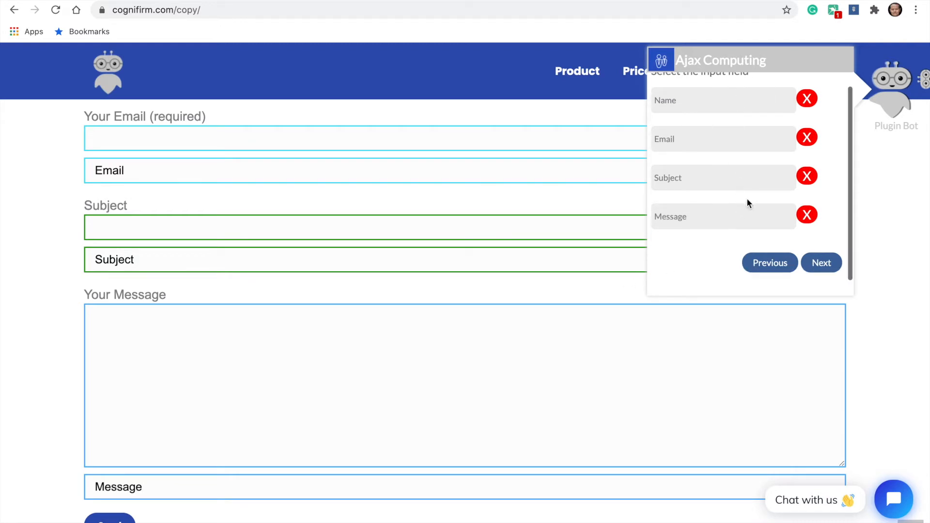
{"action": "left_click", "coordinate": [823, 262]}
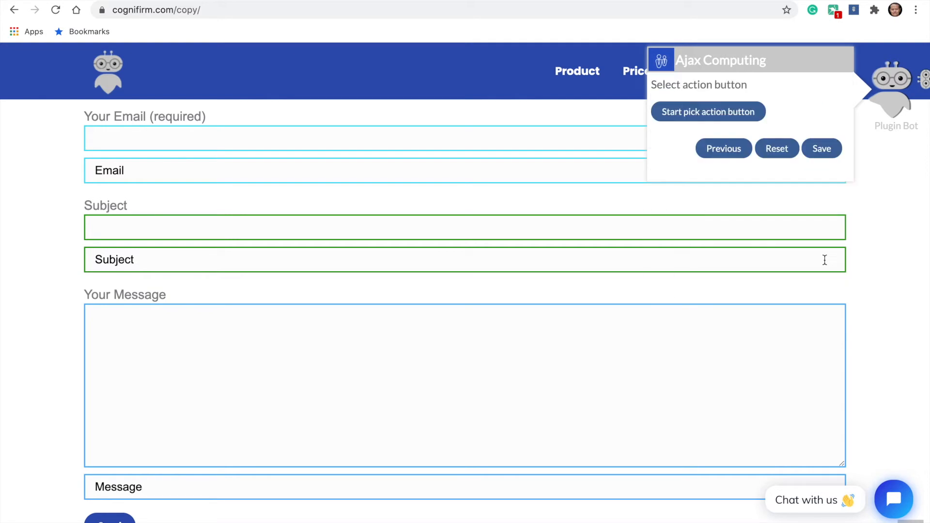
Pick the form's Send button as the action button with the alias Send and save the web page
{"action": "left_click", "coordinate": [692, 113]}
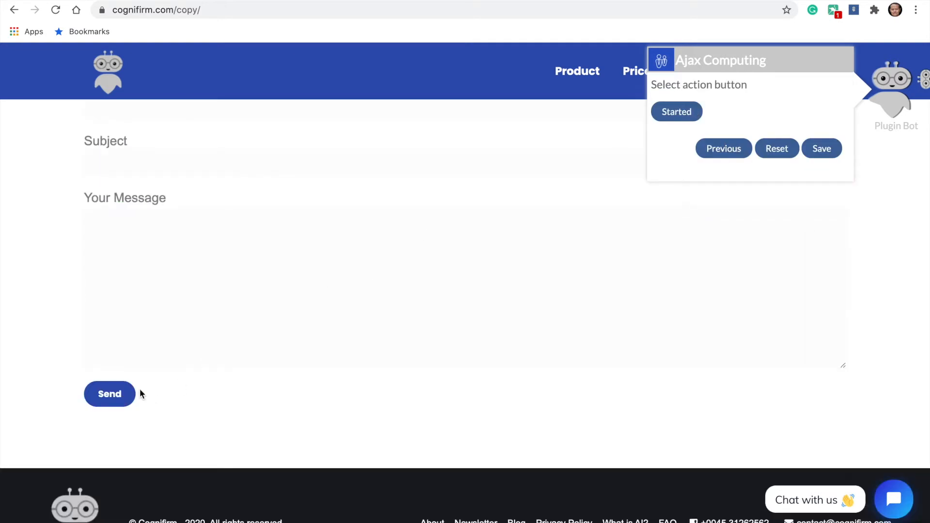
{"action": "left_click", "coordinate": [124, 398]}
{"action": "type", "text": "Send"}
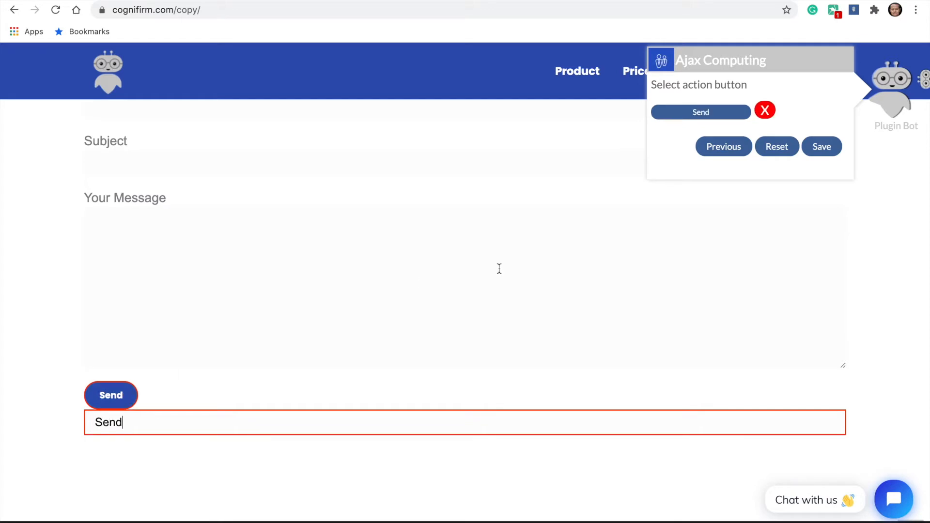
{"action": "left_click", "coordinate": [822, 147]}
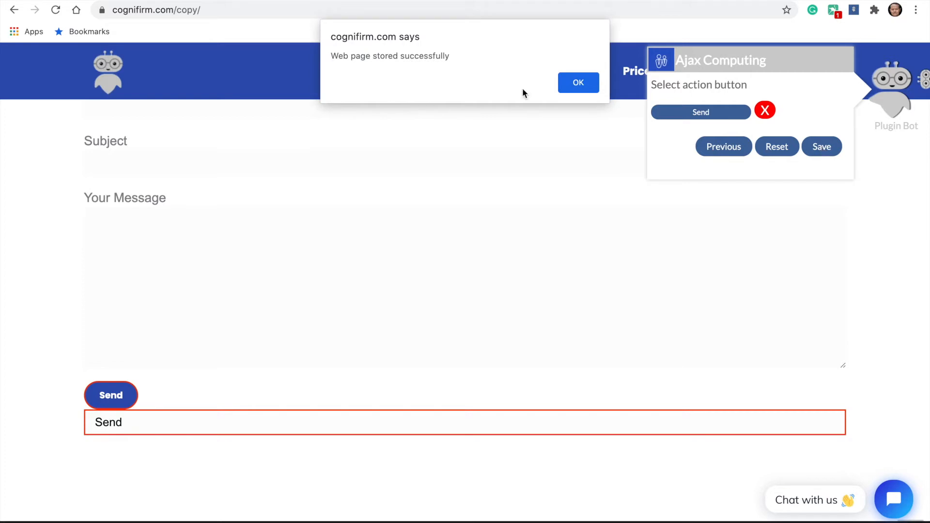
{"action": "left_click", "coordinate": [579, 83]}
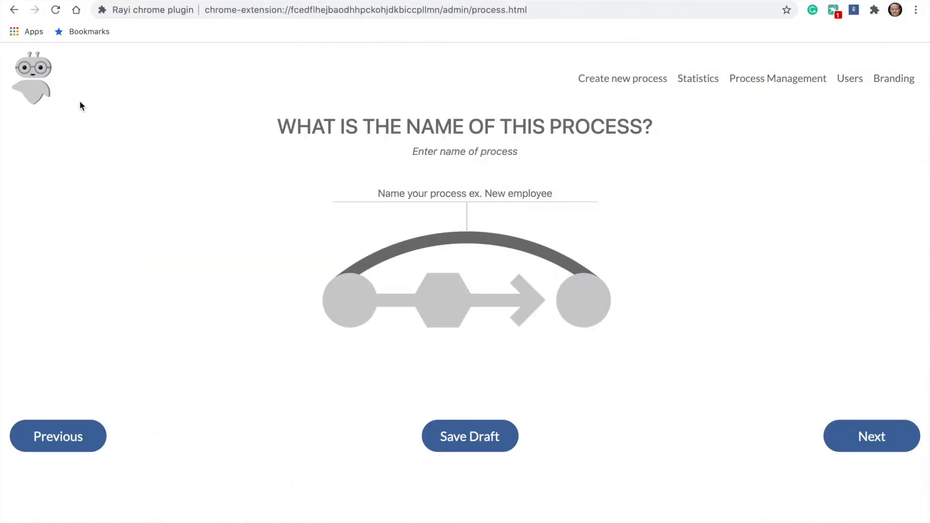
Name the new process "Copy to Paste" and continue to the source selection
{"action": "left_click", "coordinate": [448, 189]}
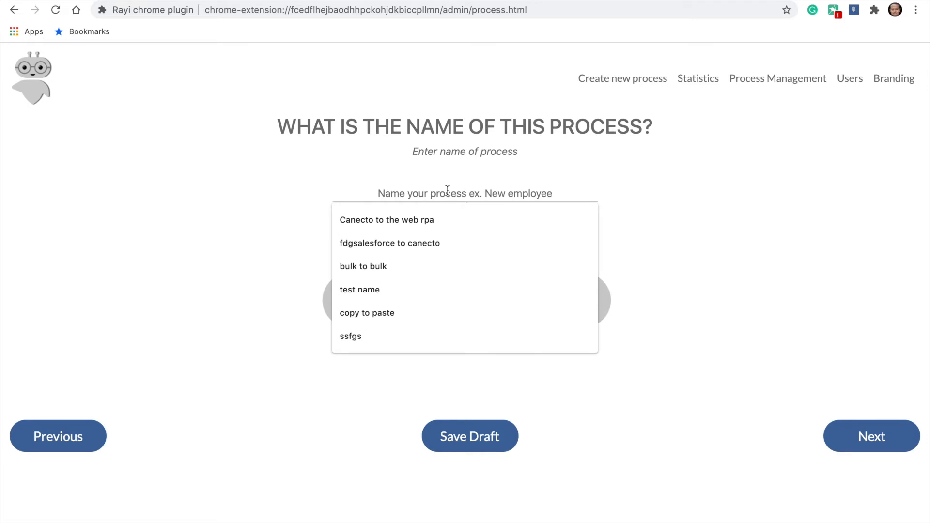
{"action": "type", "text": "Copy to Paste"}
{"action": "left_click", "coordinate": [755, 297]}
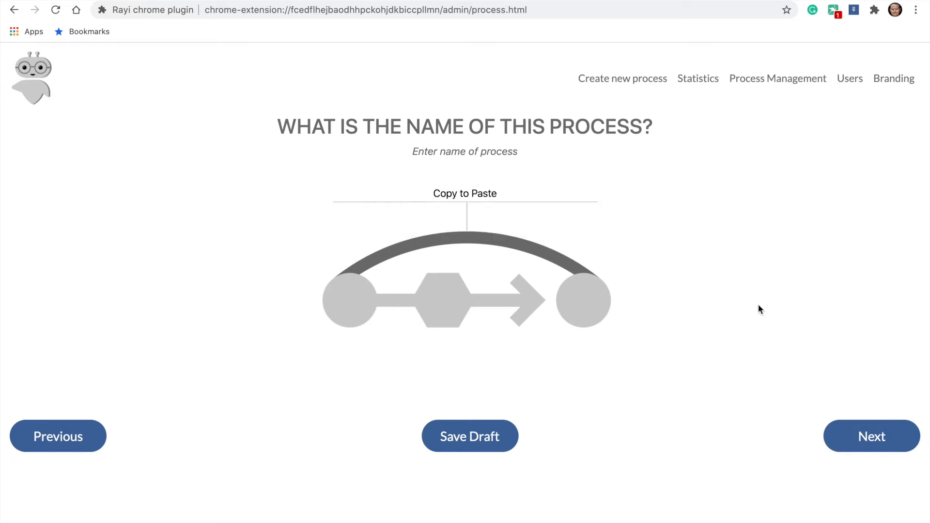
{"action": "left_click", "coordinate": [868, 438]}
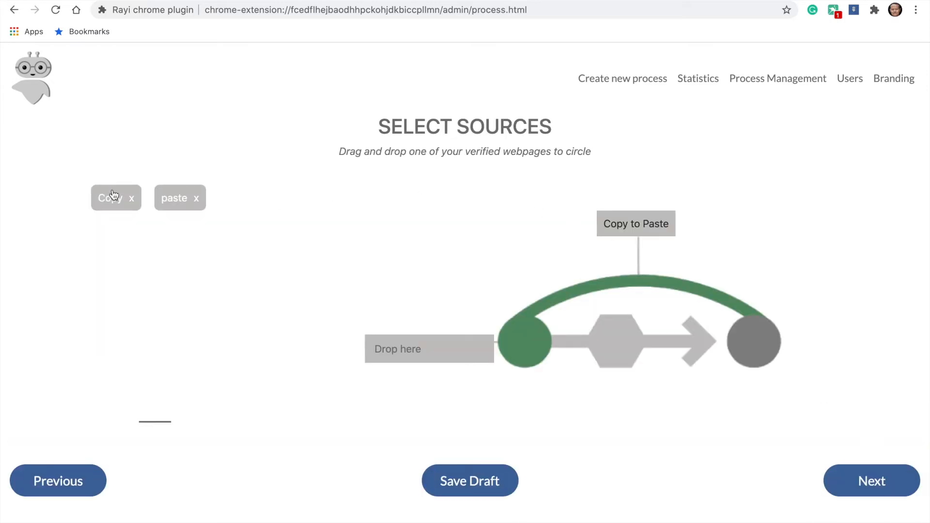
Assign the Copy web page as the process source and the paste web page as its destination
{"action": "left_click_drag", "start_coordinate": [111, 197], "coordinate": [426, 346]}
{"action": "left_click", "coordinate": [869, 480]}
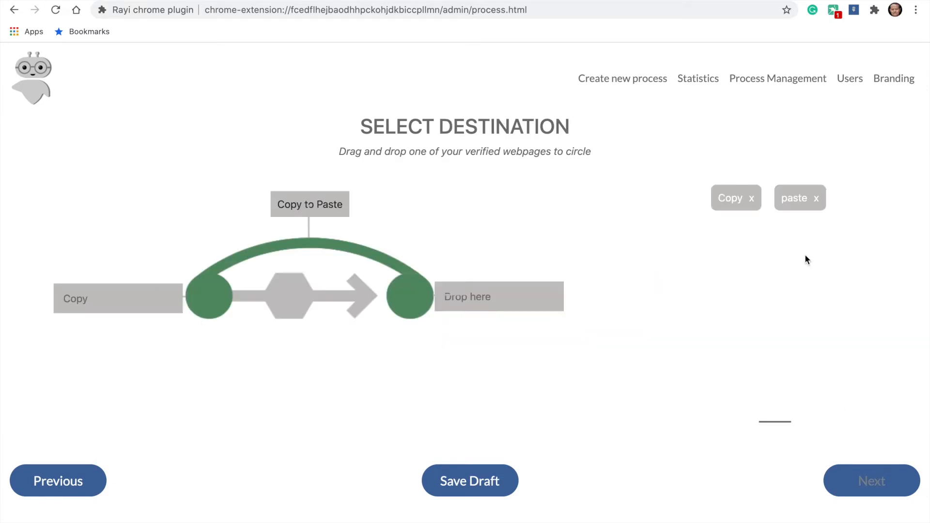
{"action": "left_click_drag", "start_coordinate": [801, 201], "coordinate": [516, 301]}
{"action": "left_click", "coordinate": [871, 482]}
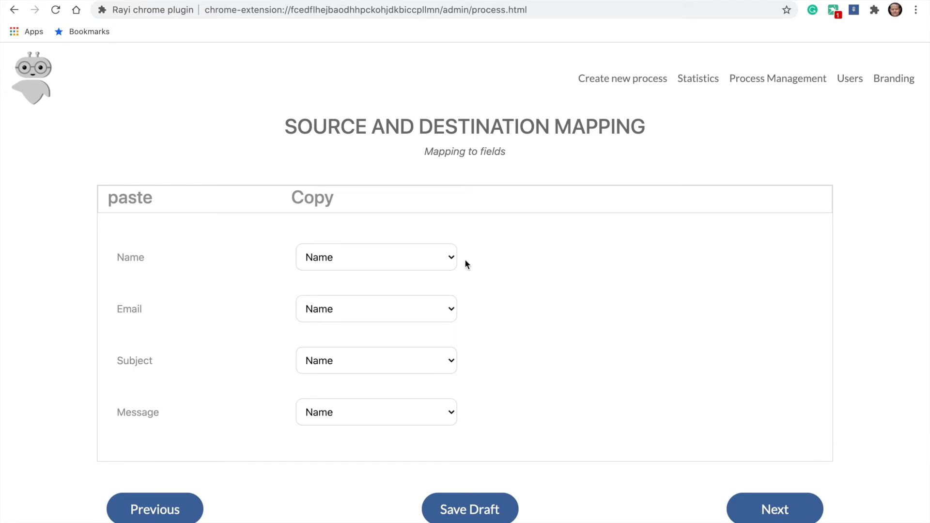
Map the paste page's Name, Email, Subject and Message fields to the Copy fields of the same names and confirm the mapping
{"action": "left_click", "coordinate": [393, 253]}
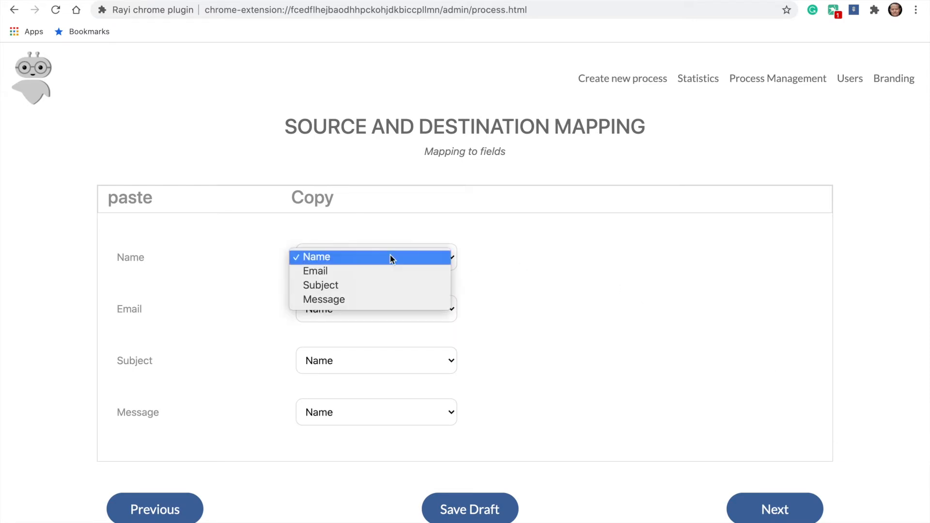
{"action": "left_click", "coordinate": [391, 255]}
{"action": "left_click", "coordinate": [384, 310]}
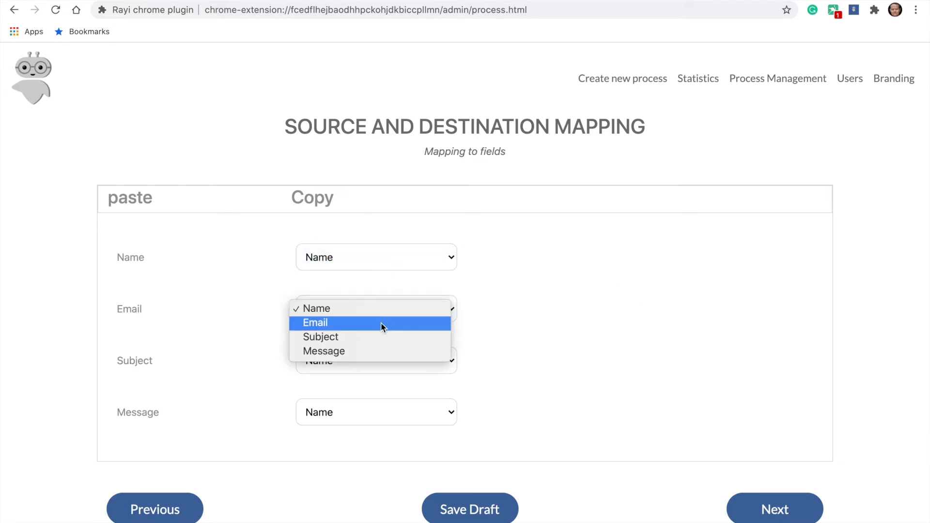
{"action": "left_click", "coordinate": [380, 323]}
{"action": "left_click", "coordinate": [371, 371]}
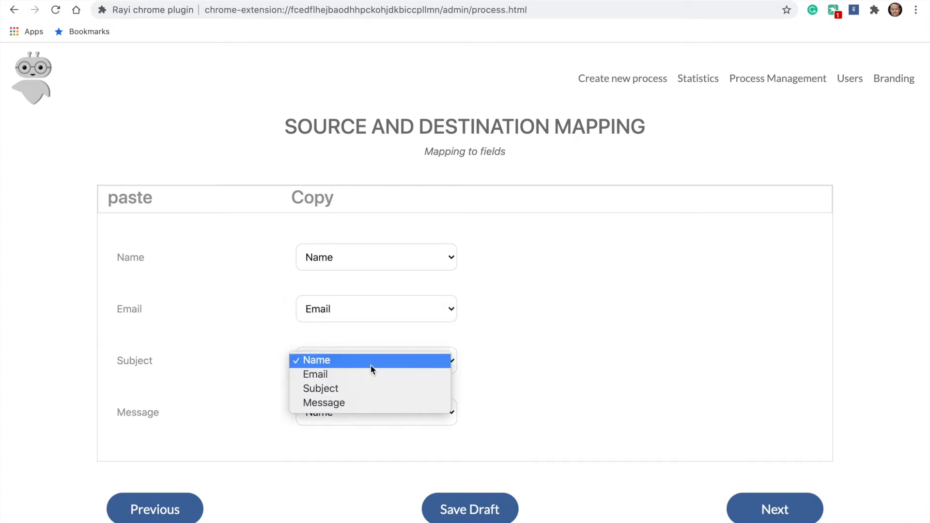
{"action": "left_click", "coordinate": [365, 390]}
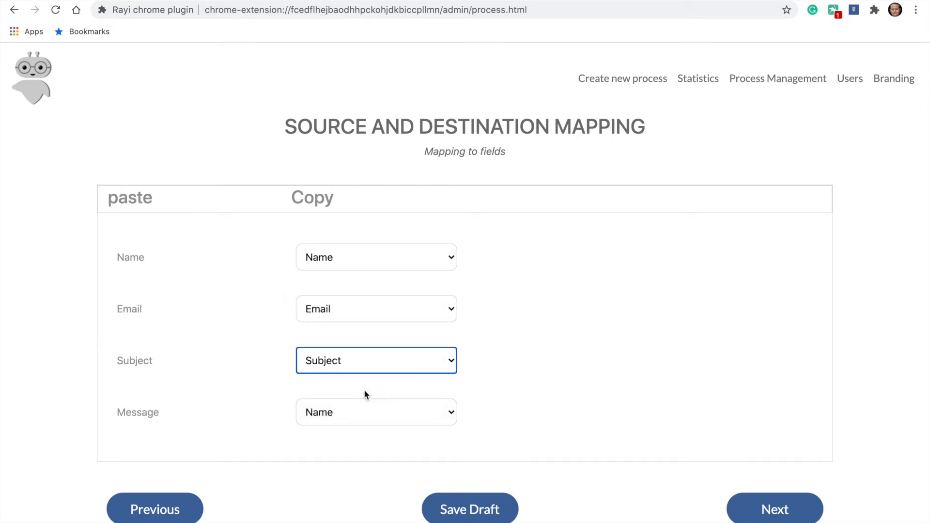
{"action": "left_click", "coordinate": [359, 410]}
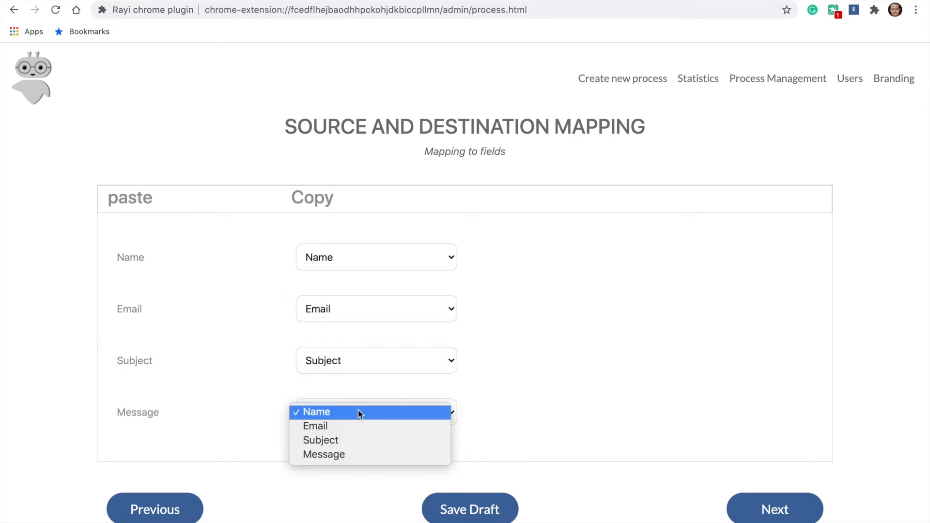
{"action": "left_click", "coordinate": [352, 455]}
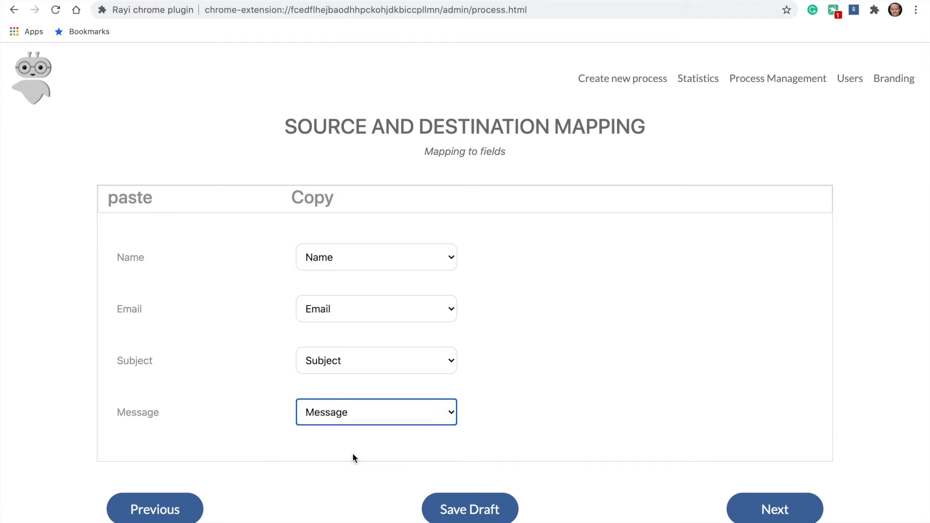
{"action": "left_click", "coordinate": [777, 513]}
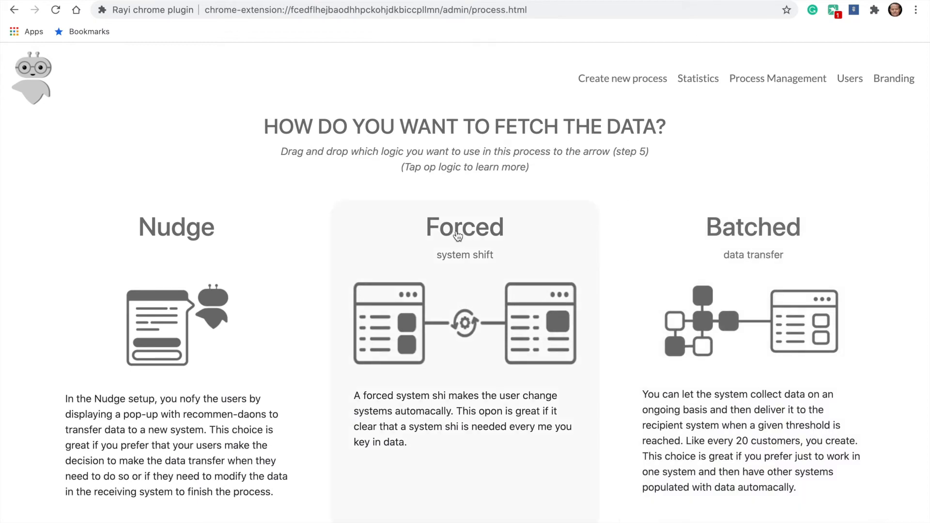
Choose Nudge as the way to fetch the data and continue to its definition
{"action": "left_click", "coordinate": [217, 255]}
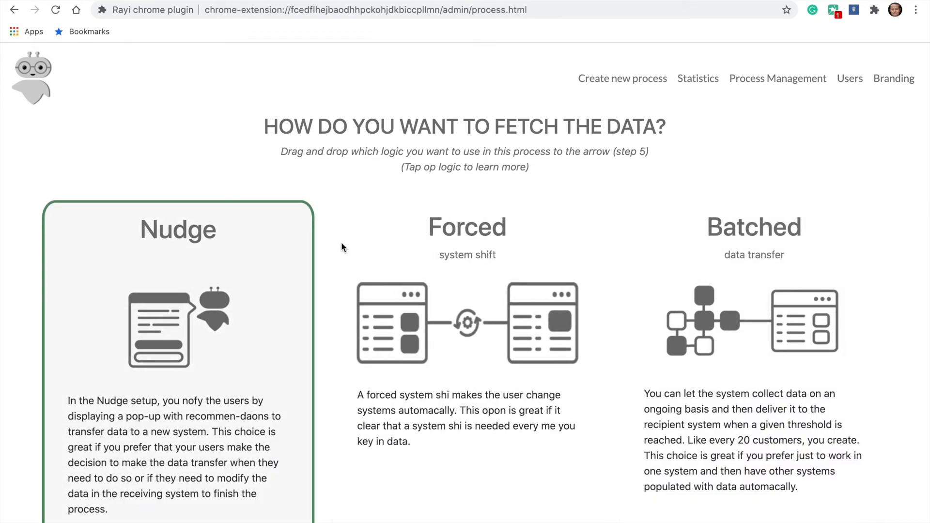
{"action": "scroll", "coordinate": [625, 368], "scroll_direction": "down", "scroll_amount": 2}
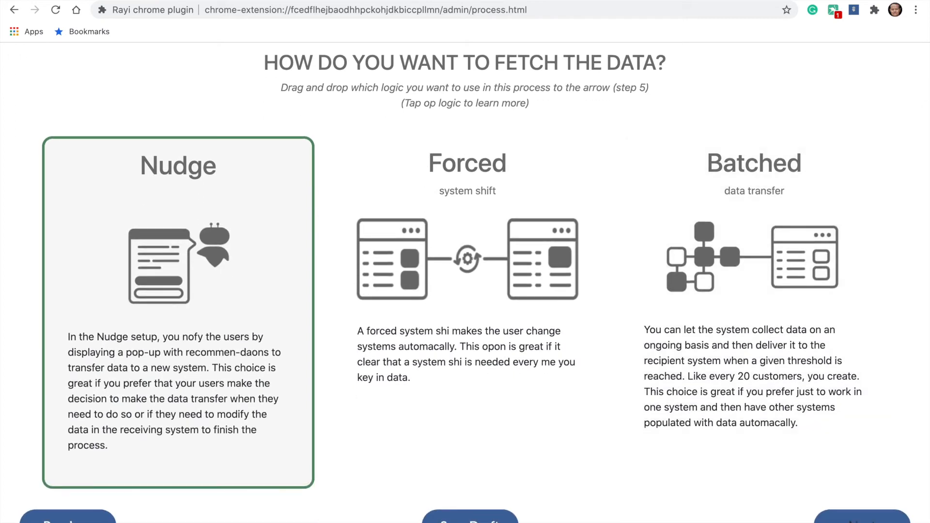
{"action": "left_click", "coordinate": [862, 517]}
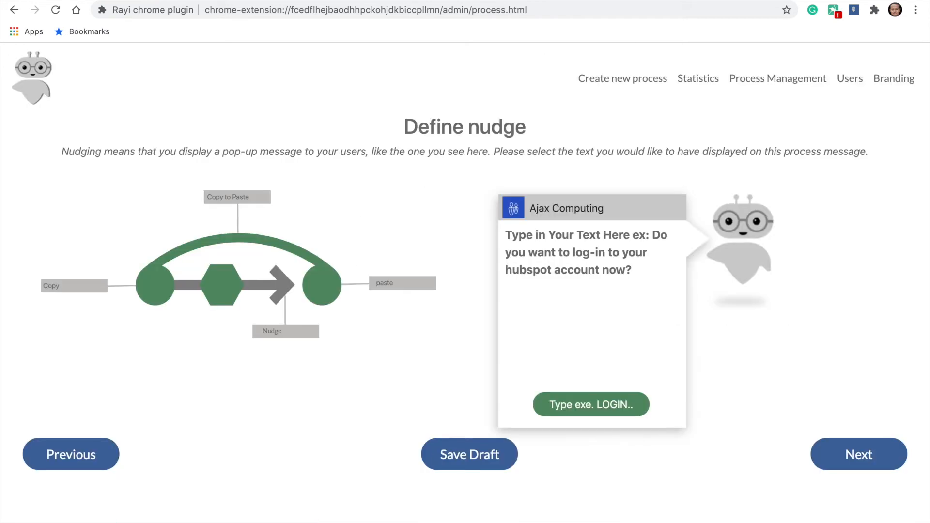
Enter "This is where you can create your personal message" as the nudge pop-up's message text
{"action": "left_click", "coordinate": [509, 233]}
{"action": "type", "text": "This "}
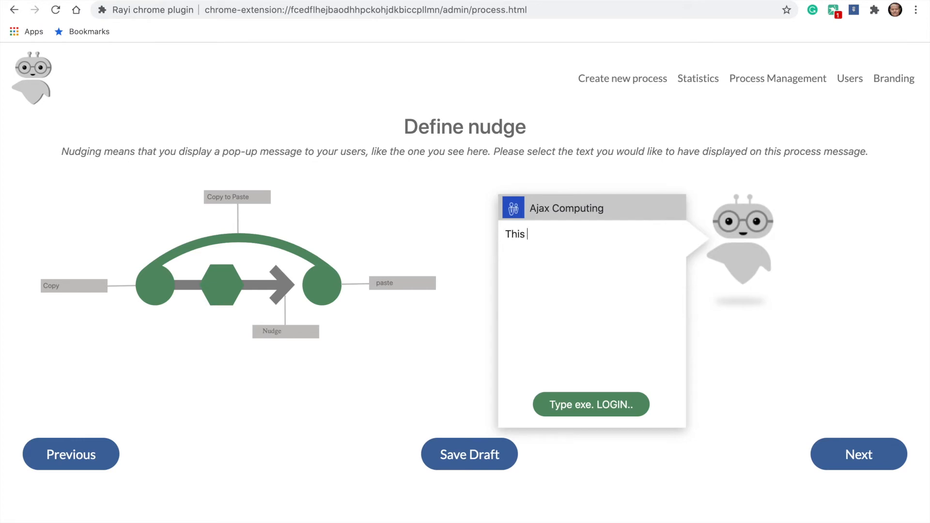
{"action": "type", "text": "is where you can "}
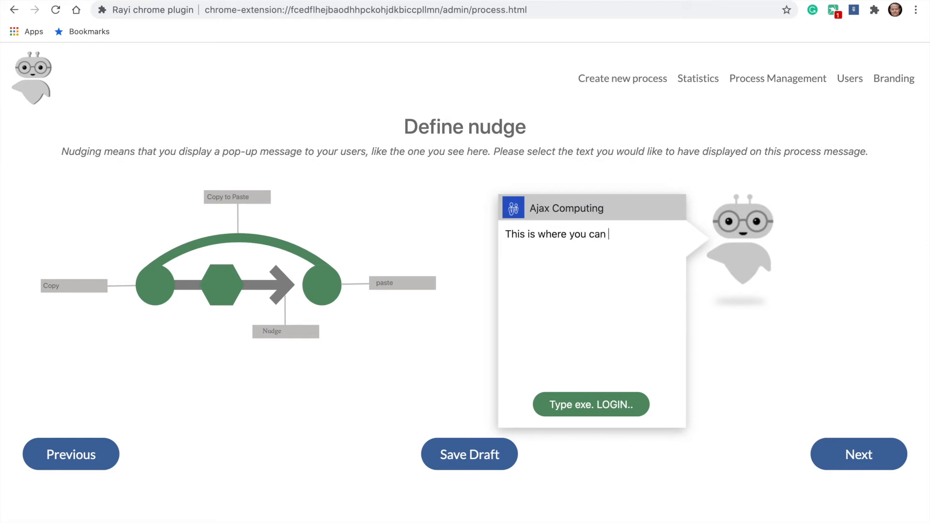
{"action": "type", "text": "create your personal"}
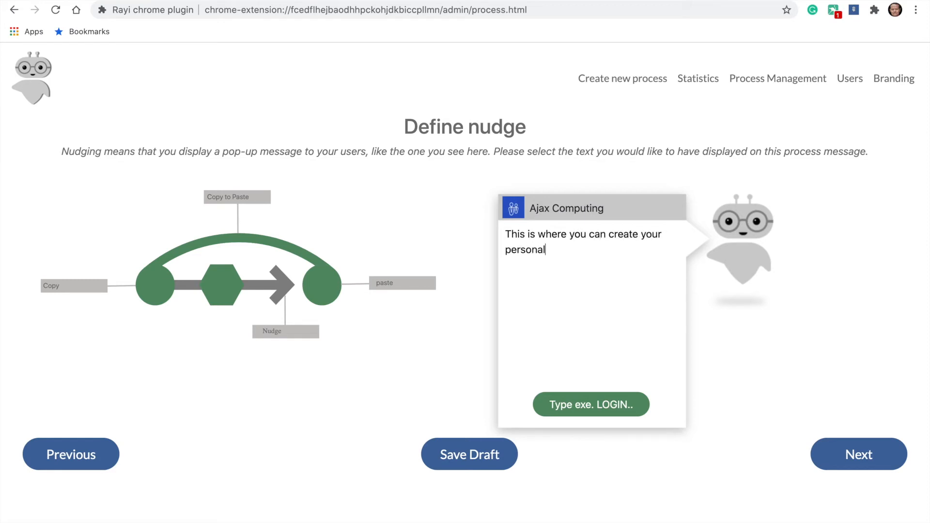
{"action": "type", "text": " message"}
Label the nudge pop-up's button "Click here"
{"action": "left_click", "coordinate": [576, 404]}
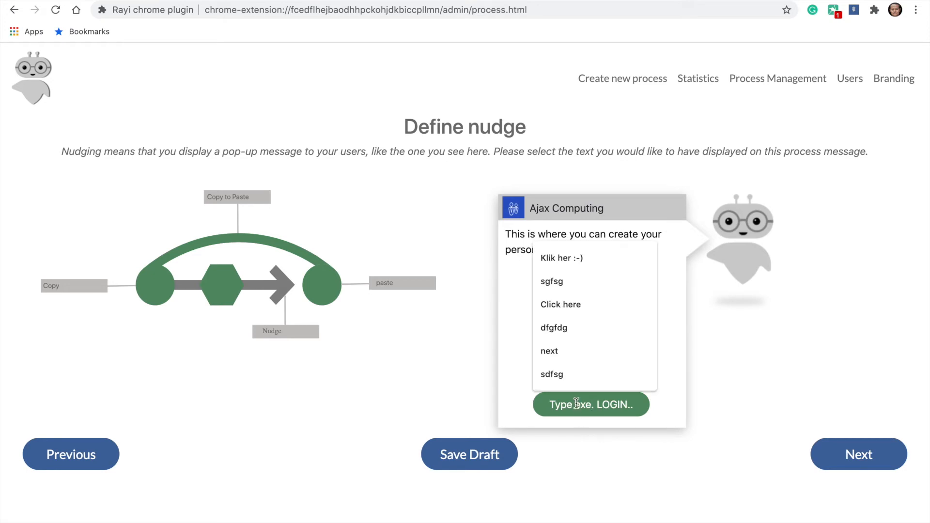
{"action": "type", "text": "Ci"}
{"action": "key", "text": "BackSpace"}
{"action": "type", "text": "lick here"}
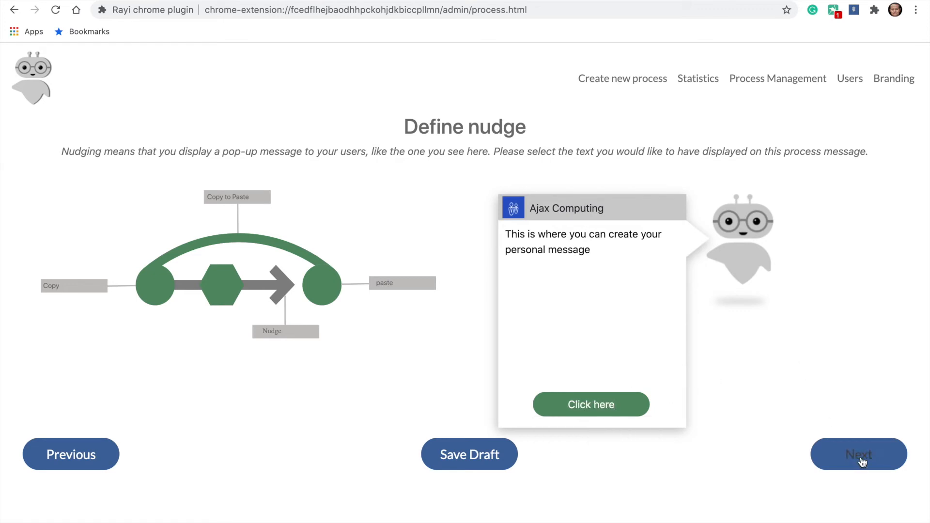
Submit the process with access granted to all users and switch the Copy to Paste process to production
{"action": "left_click", "coordinate": [860, 458]}
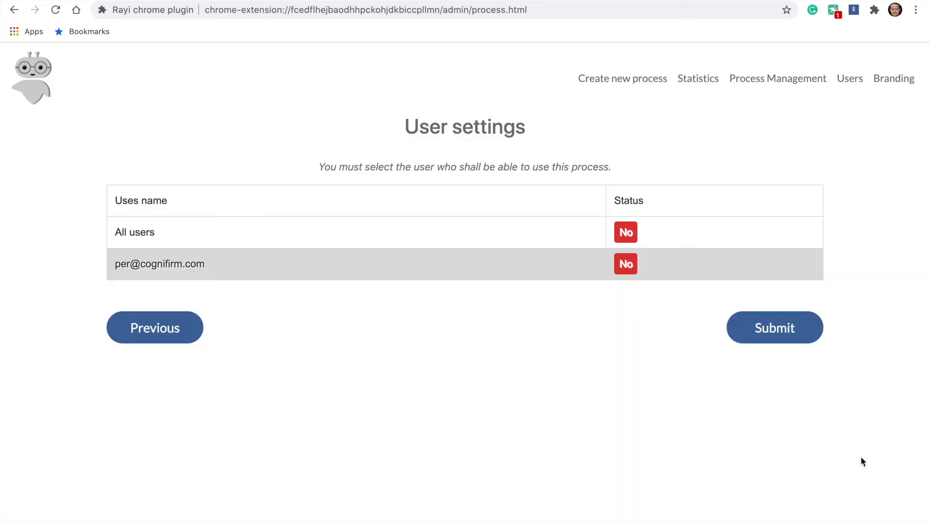
{"action": "left_click", "coordinate": [630, 229]}
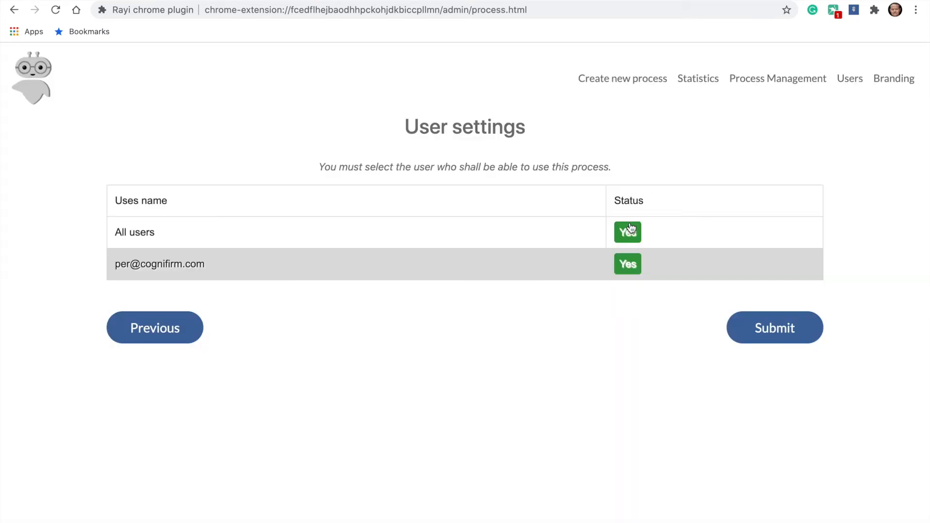
{"action": "left_click", "coordinate": [775, 329]}
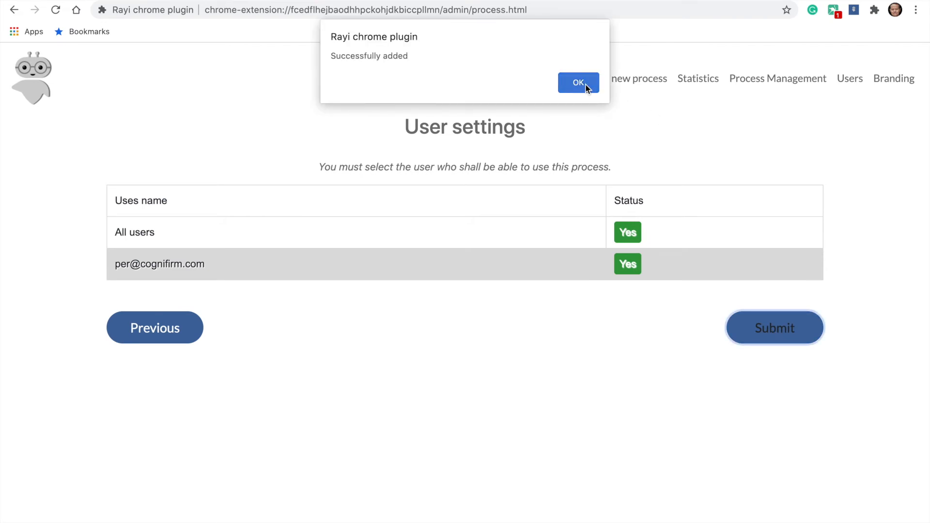
{"action": "left_click", "coordinate": [578, 83]}
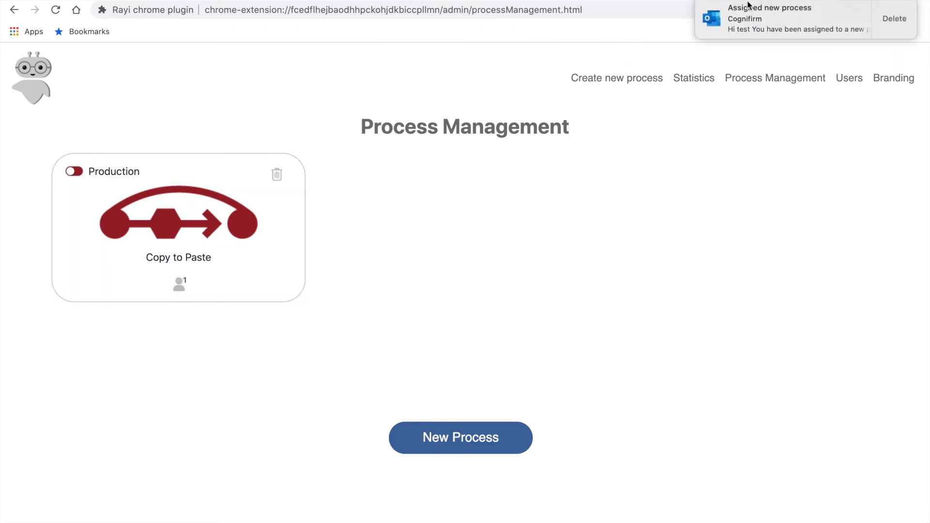
{"action": "left_click", "coordinate": [81, 173]}
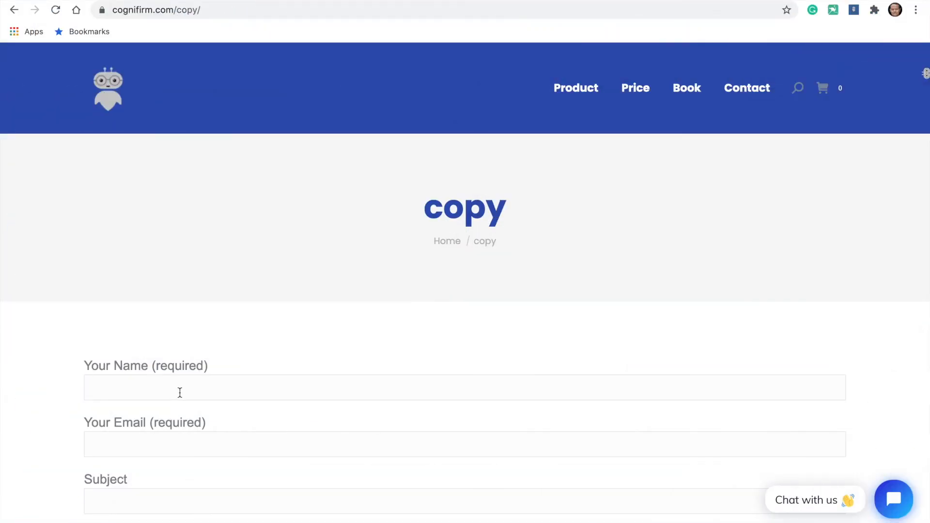
Open the Plugin Bot on the copy page and fill in the form with "name" as the name and a contact e-mail
{"action": "left_click", "coordinate": [926, 74]}
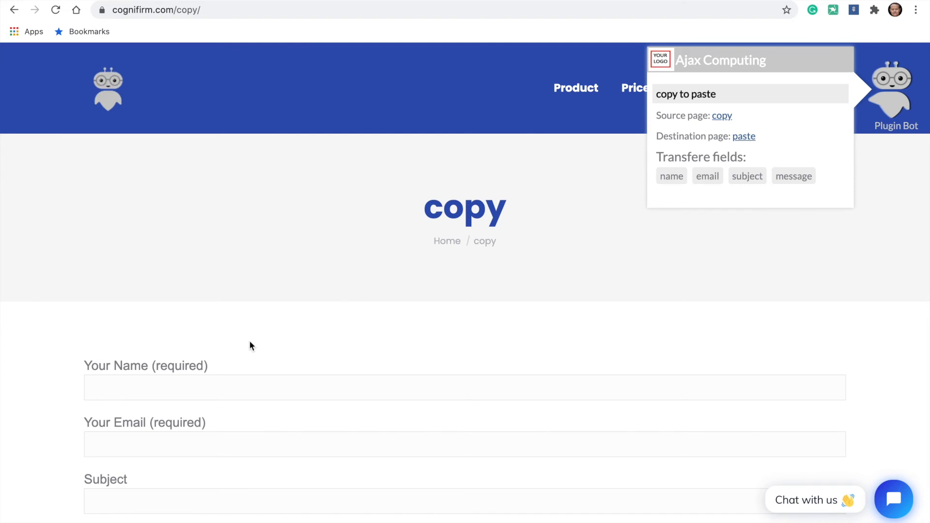
{"action": "left_click", "coordinate": [142, 392]}
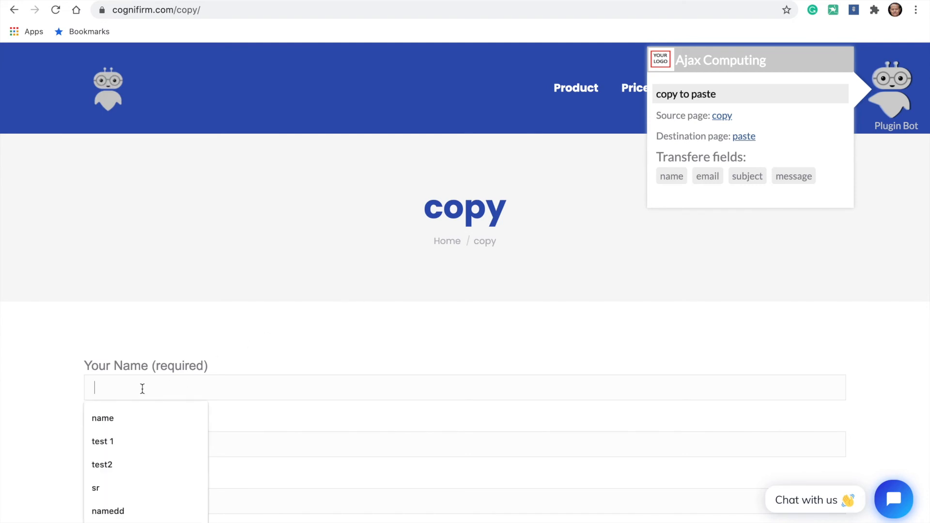
{"action": "type", "text": "name"}
{"action": "left_click", "coordinate": [45, 379]}
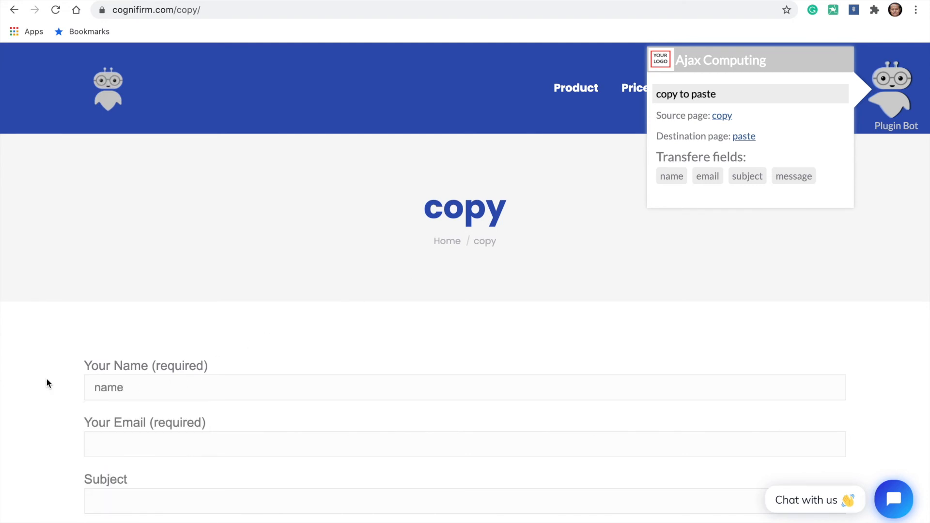
{"action": "left_click", "coordinate": [135, 453]}
{"action": "left_click", "coordinate": [134, 318]}
Enter "subject" as the copy form's subject and "xvxfvb" as its message
{"action": "scroll", "coordinate": [123, 409], "scroll_direction": "down", "scroll_amount": 2}
{"action": "left_click", "coordinate": [123, 419]}
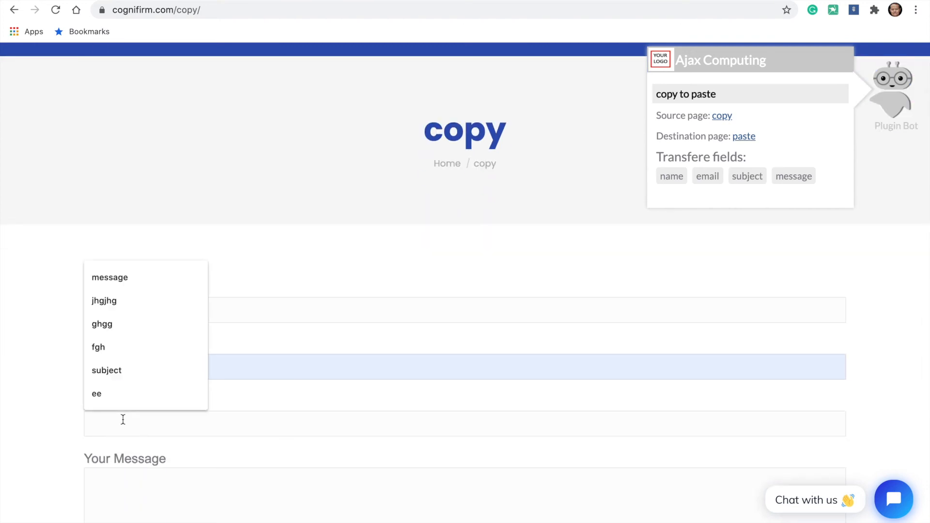
{"action": "left_click", "coordinate": [121, 368]}
{"action": "scroll", "coordinate": [119, 362], "scroll_direction": "down", "scroll_amount": 2}
{"action": "left_click", "coordinate": [121, 393]}
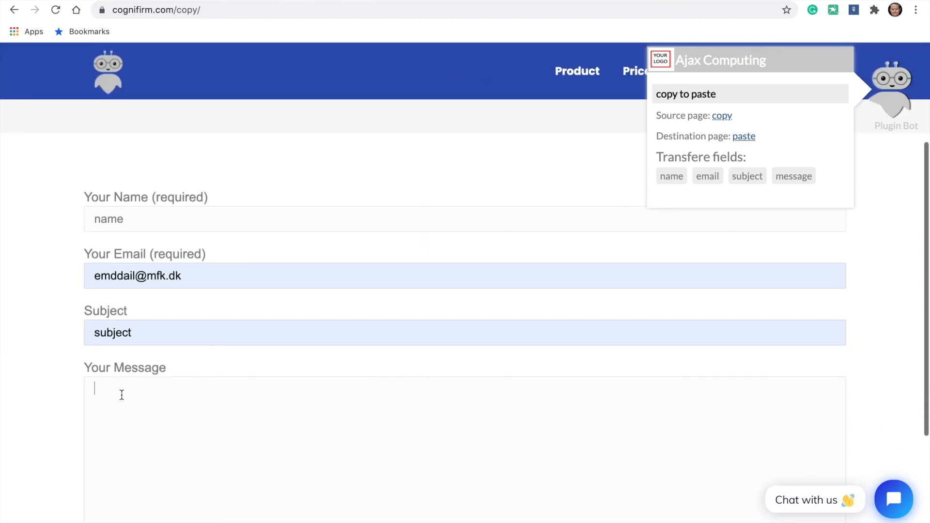
{"action": "type", "text": "xvxfvb"}
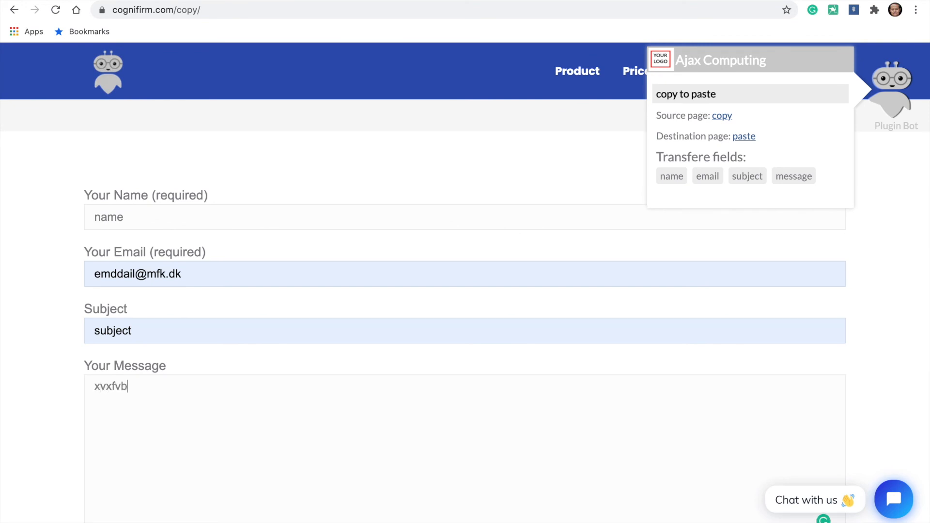
Send the copy form and accept the Plugin Bot's offer to transfer the data
{"action": "scroll", "coordinate": [122, 395], "scroll_direction": "down", "scroll_amount": 3}
{"action": "left_click", "coordinate": [109, 468]}
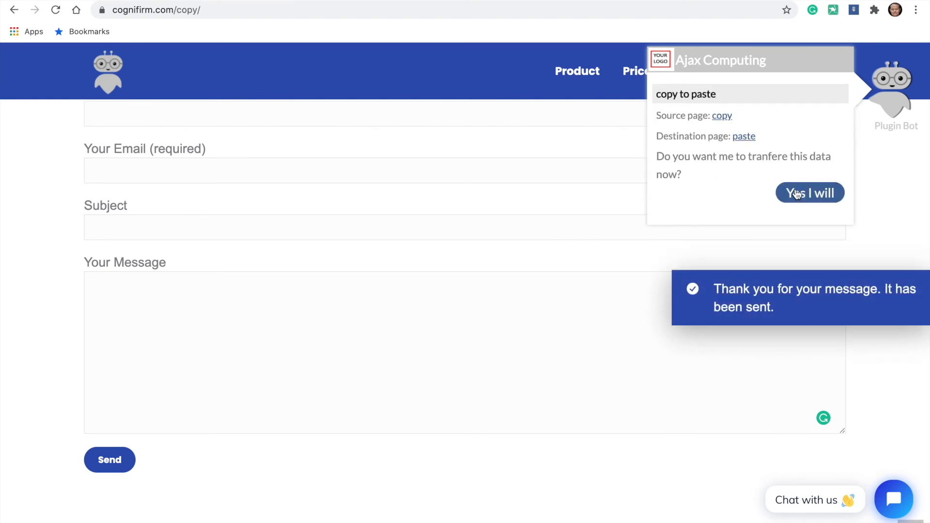
{"action": "left_click", "coordinate": [807, 195]}
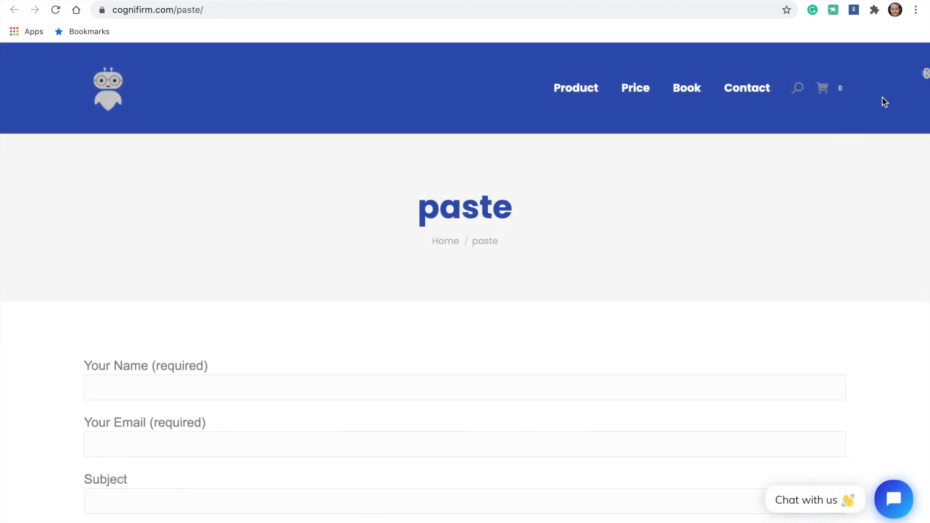
Open the Plugin Bot on the paste page, paste the transferred data into the form and check its fields
{"action": "left_click", "coordinate": [925, 82]}
{"action": "left_click", "coordinate": [794, 193]}
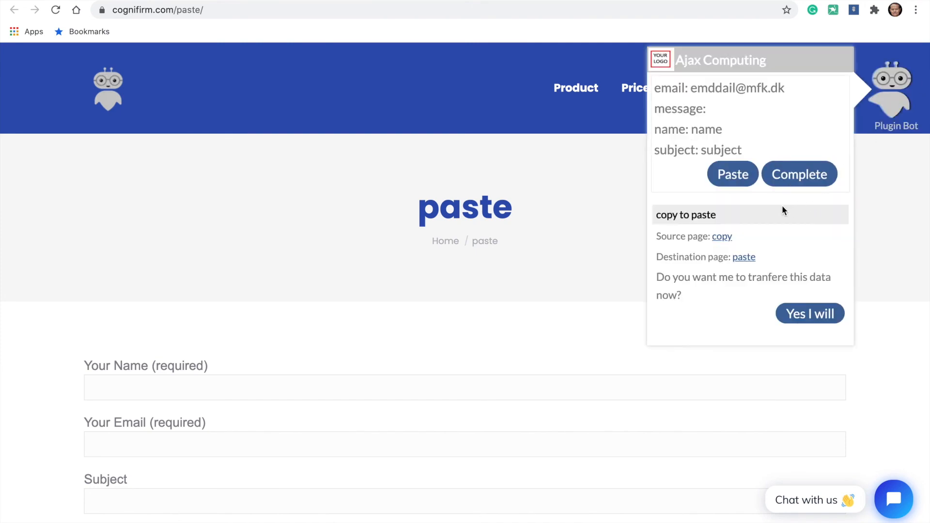
{"action": "left_click", "coordinate": [727, 178]}
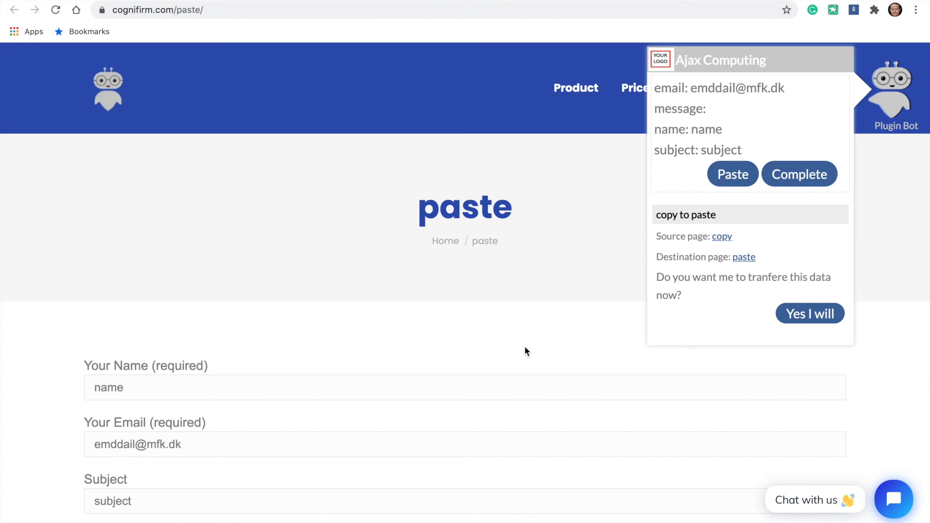
{"action": "scroll", "coordinate": [525, 346], "scroll_direction": "down", "scroll_amount": 6}
{"action": "scroll", "coordinate": [525, 347], "scroll_direction": "up", "scroll_amount": 5}
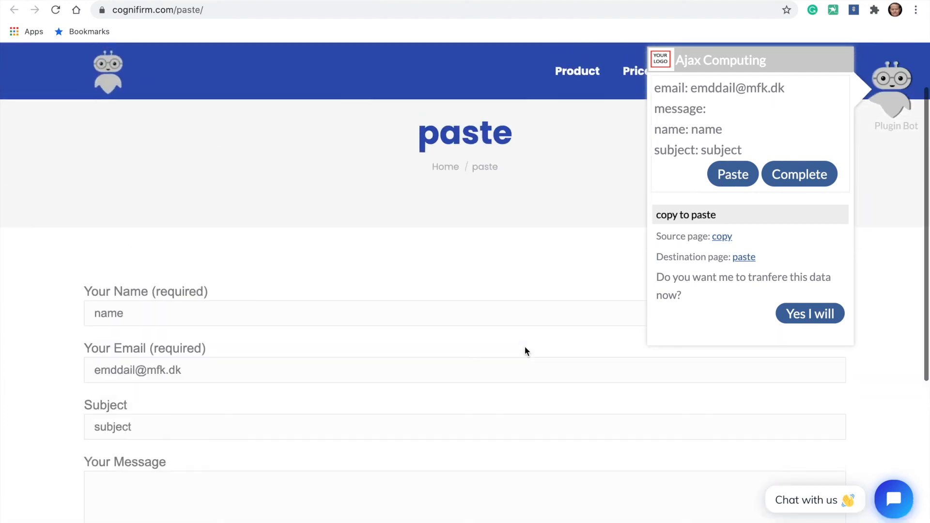